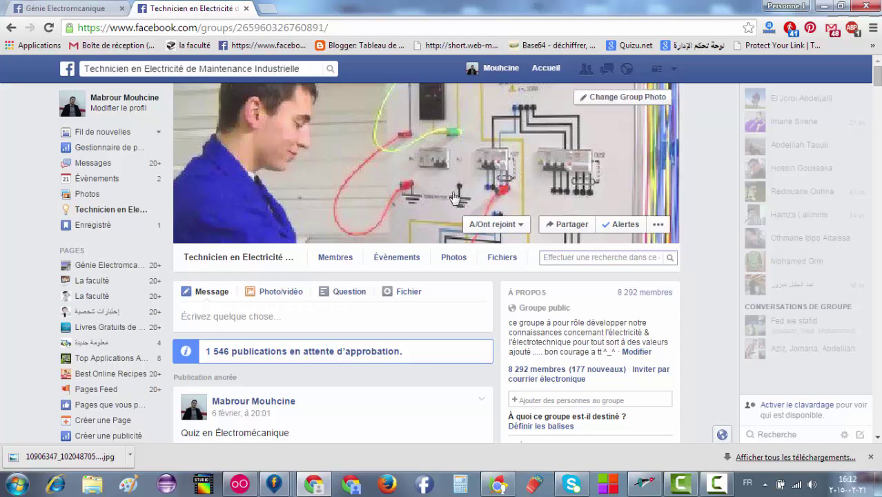
Step: Switch to SCHEMAPLIC and load the Boites noires component library
left_click(642, 485)
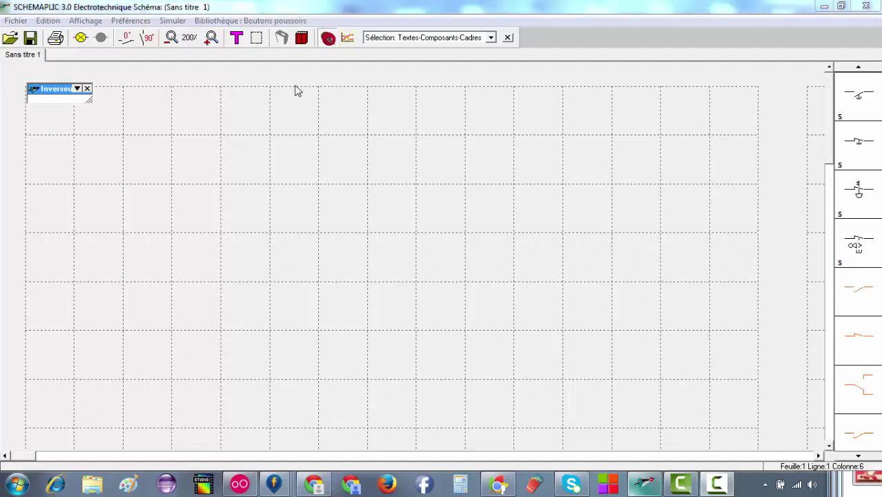
left_click(301, 39)
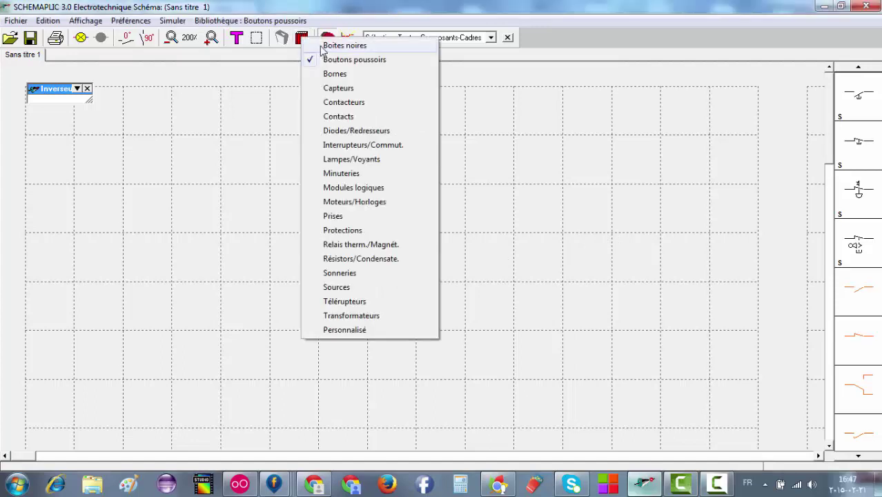
left_click(328, 46)
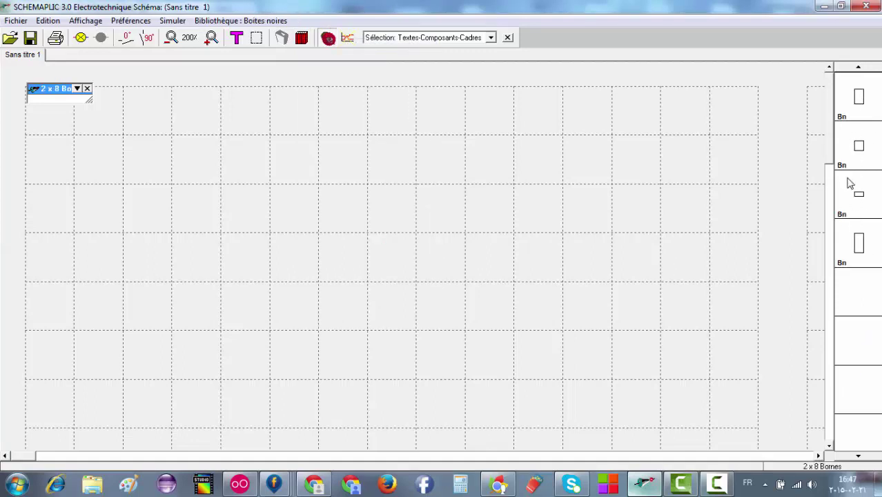
Step: Load the Boutons poussoirs library and preview the NO, NF, ATU coup de poing and key-operated buttons, enlarging the preview window
left_click(304, 40)
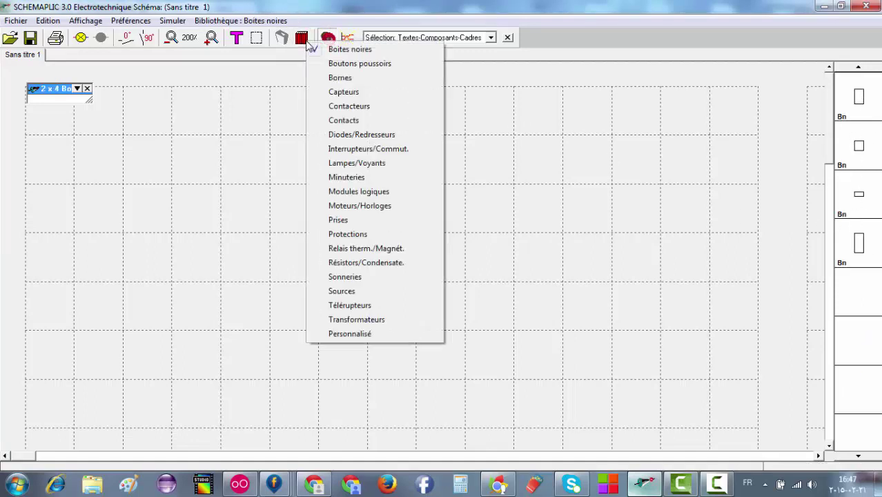
left_click(332, 67)
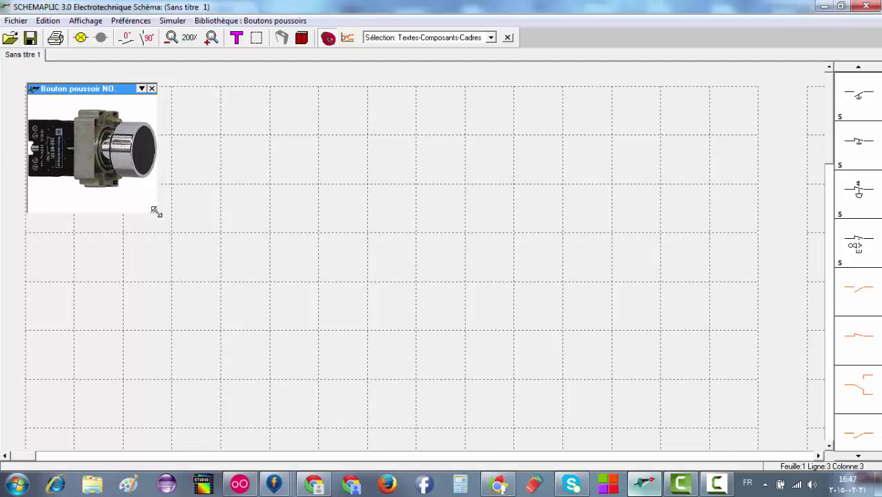
left_click_drag(156, 212, 233, 252)
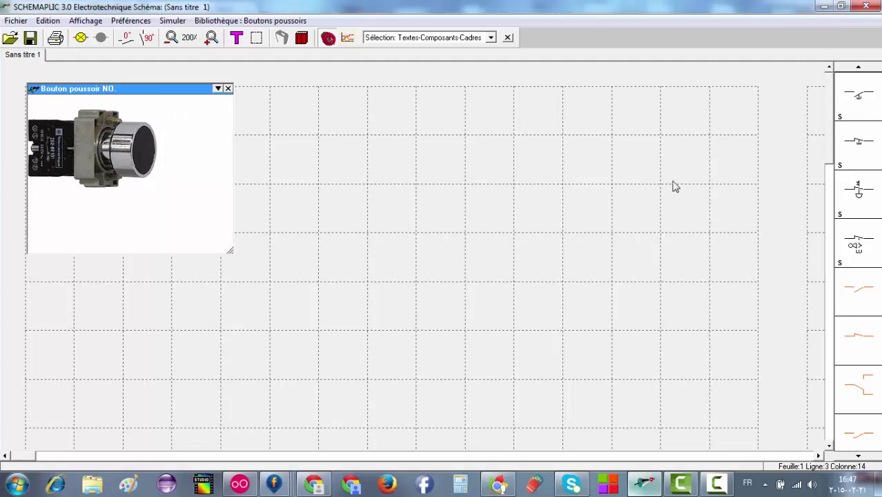
mouse_move(857, 150)
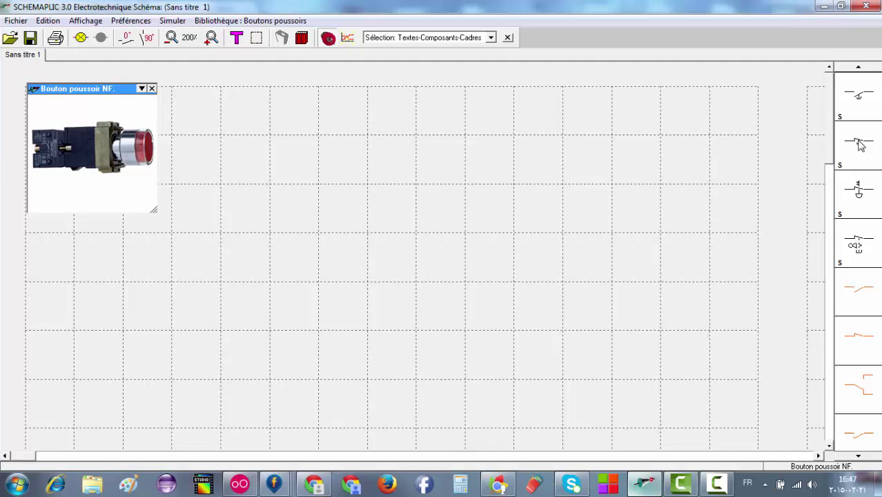
left_click_drag(154, 209, 216, 254)
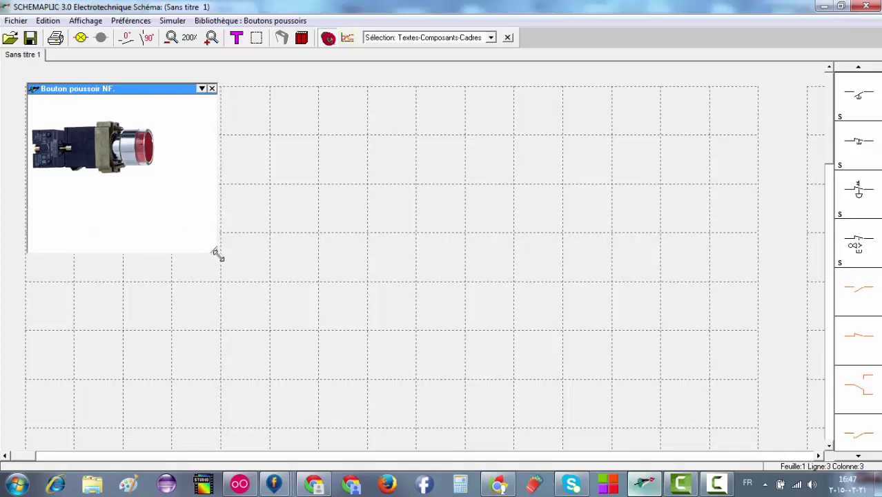
mouse_move(859, 192)
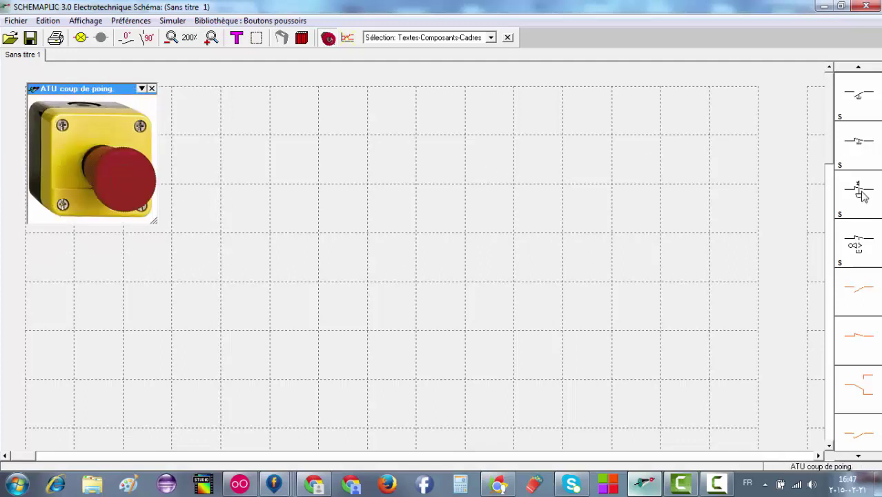
mouse_move(860, 249)
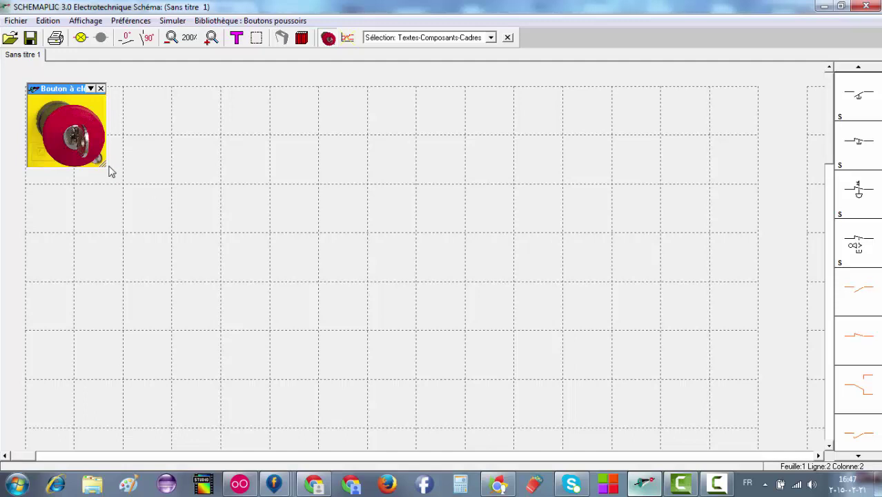
left_click_drag(104, 168, 194, 211)
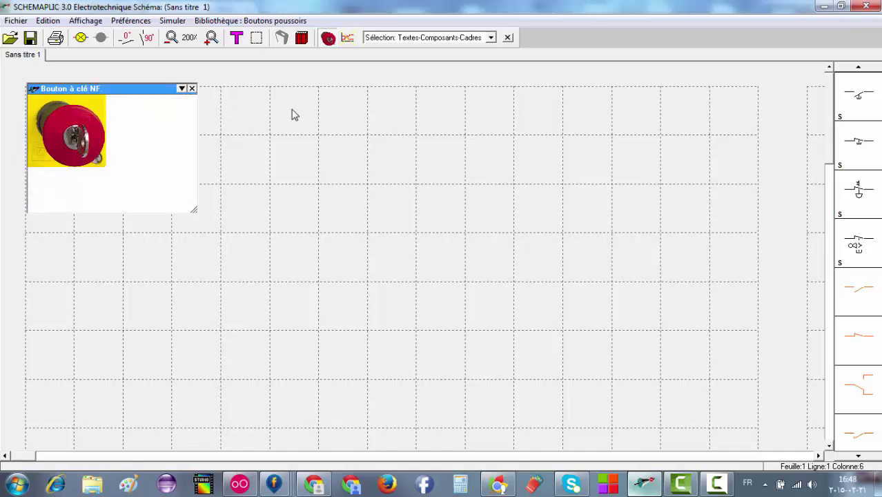
Step: Browse the Bornes and Capteurs libraries, previewing the terminals, position switches and thermostat contacts
left_click(308, 42)
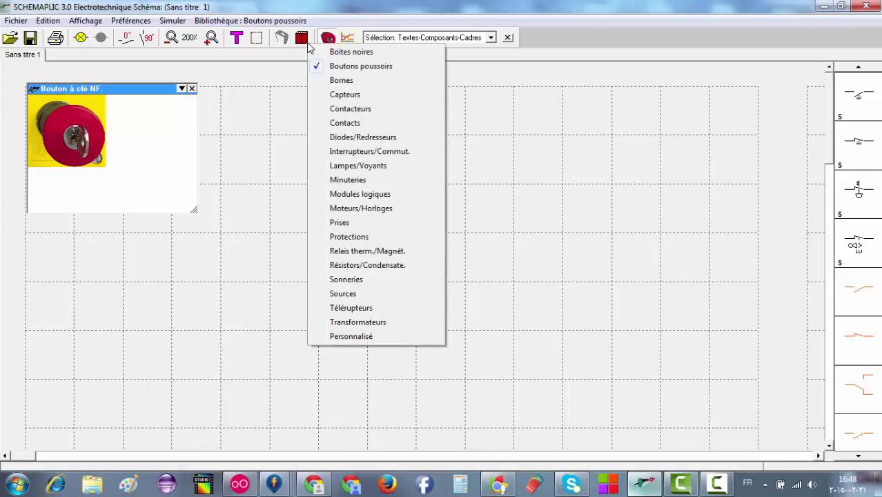
left_click(329, 81)
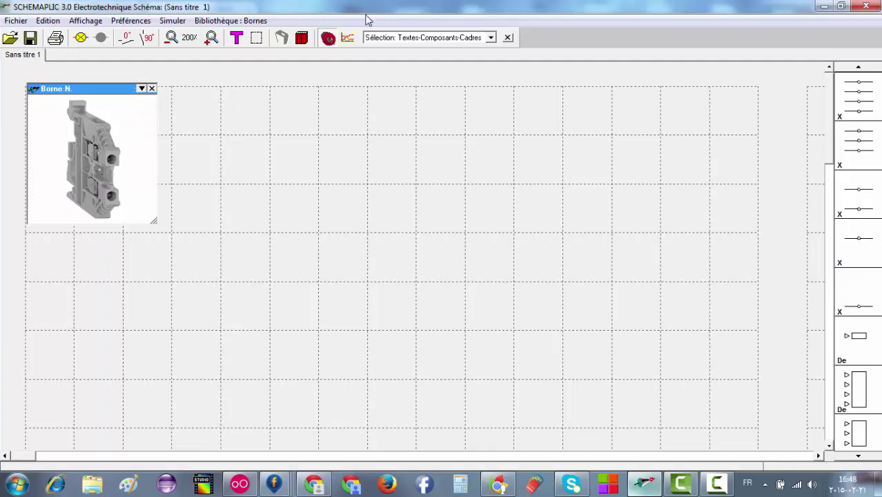
left_click(328, 38)
left_click(324, 89)
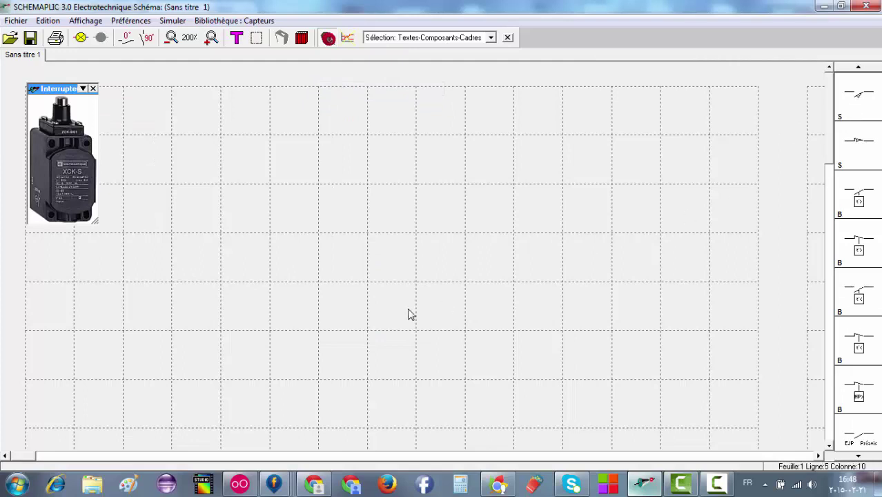
left_click_drag(96, 219, 193, 275)
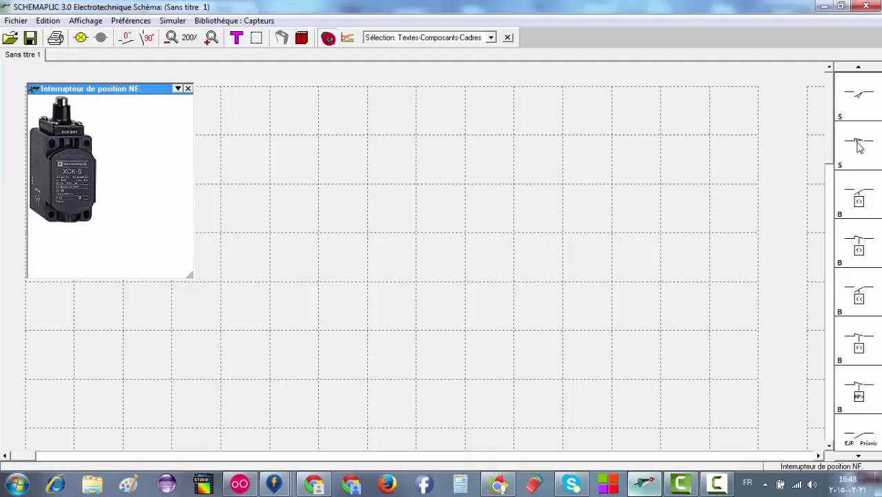
left_click_drag(858, 146, 158, 254)
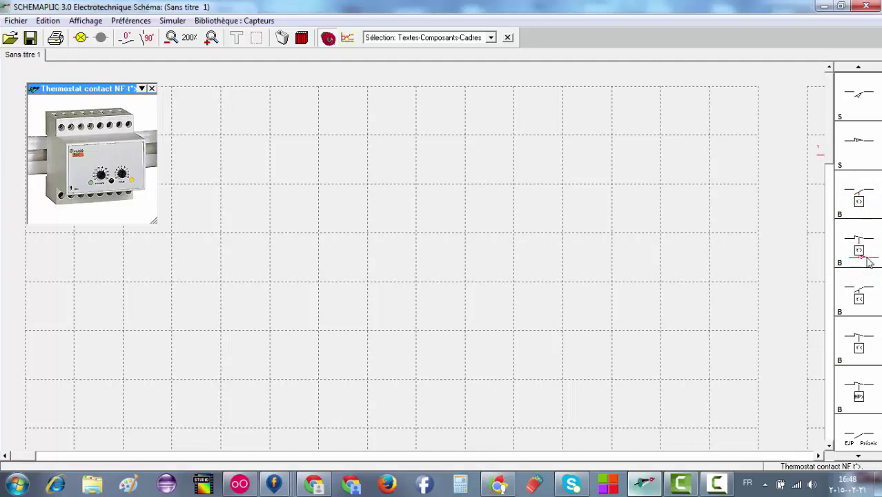
left_click_drag(864, 249, 538, 103)
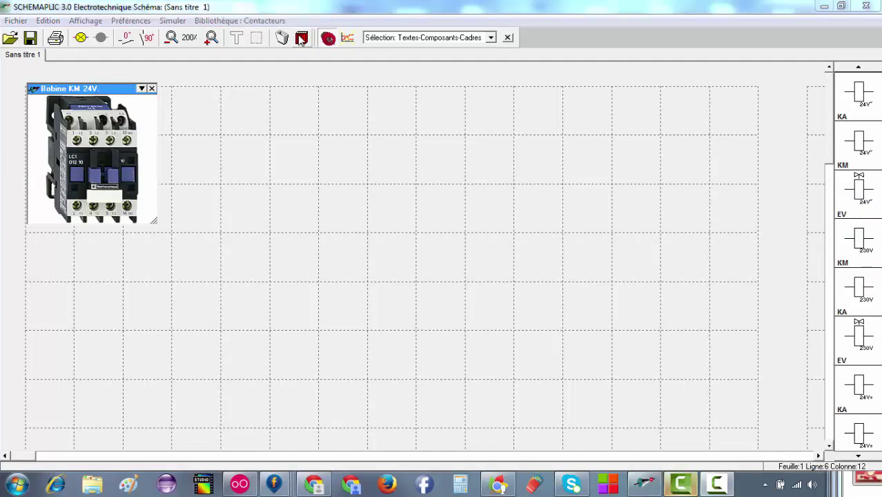
Step: Browse the Contacts and Diodes/Redresseurs libraries, previewing the timed contacts, the rectifier bridge and the diode
left_click(302, 38)
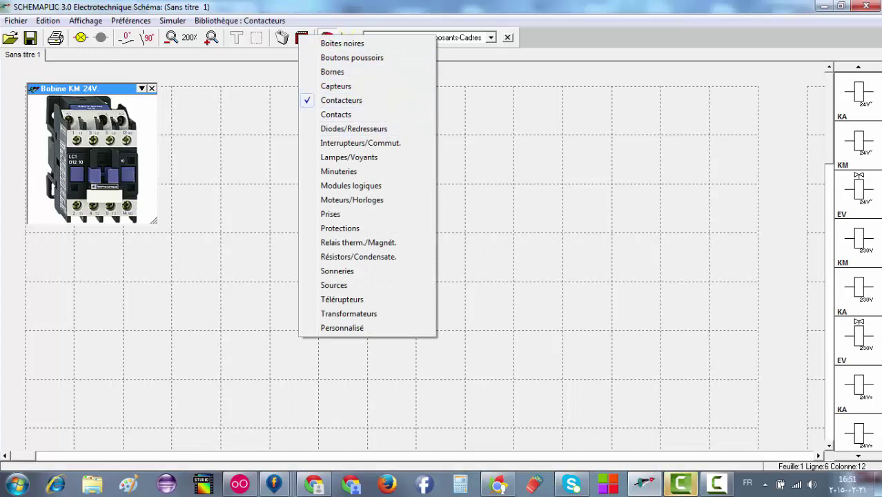
left_click(345, 115)
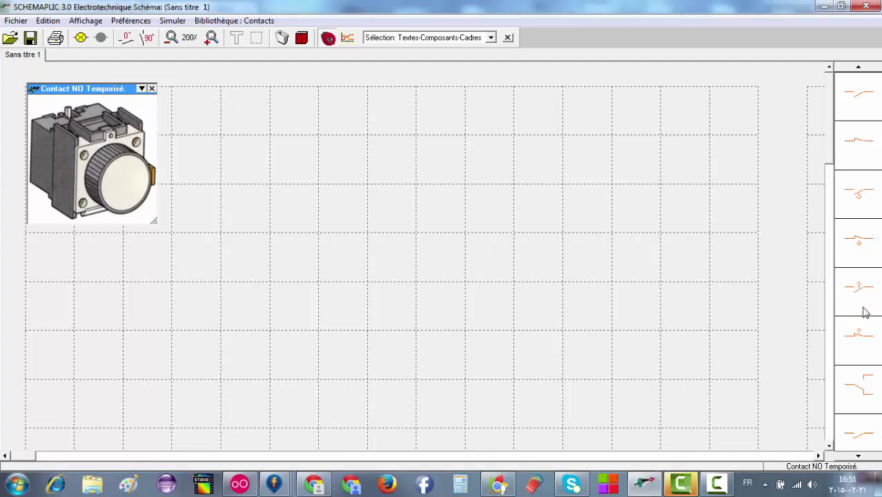
left_click(299, 40)
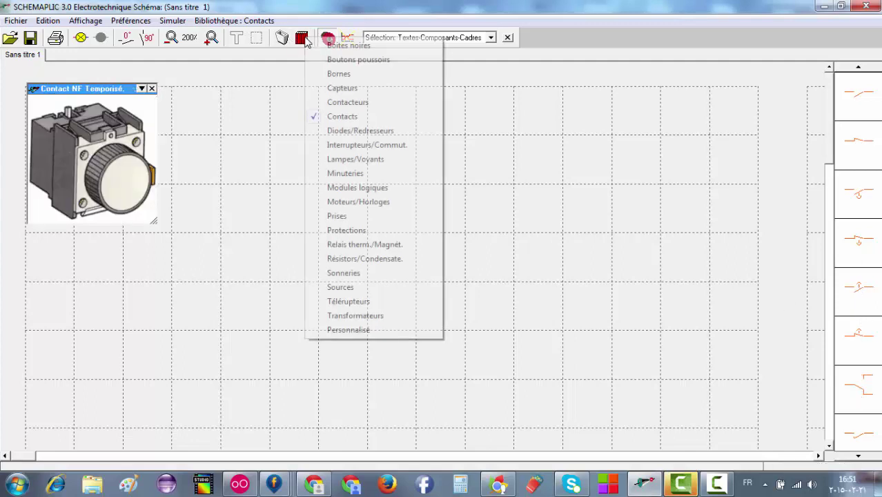
left_click(334, 131)
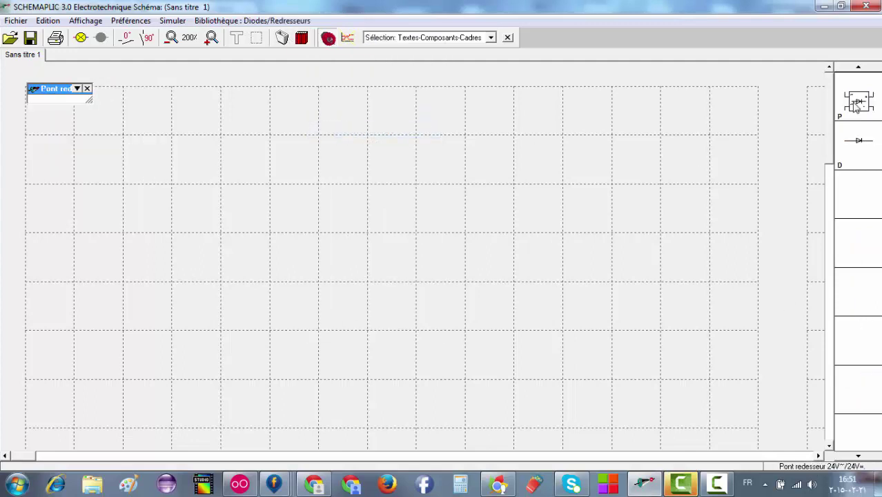
left_click_drag(90, 100, 159, 184)
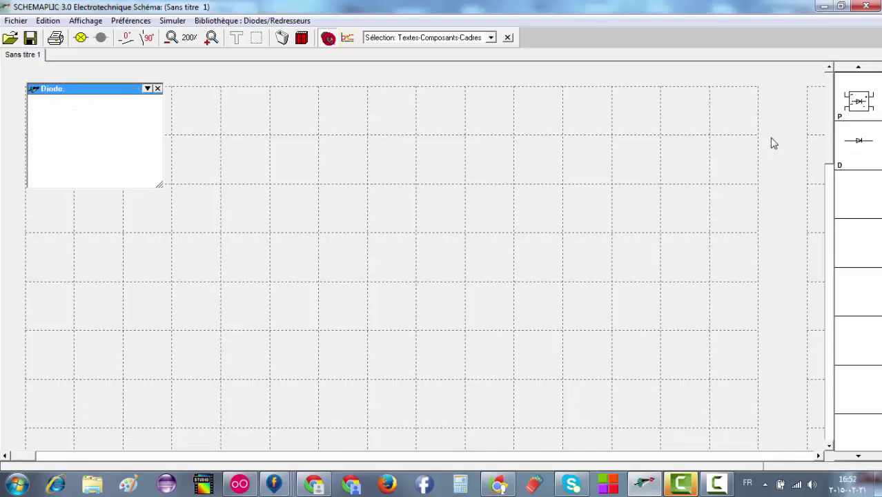
Step: Browse the Interrupteurs/Commut. and Lampes/Voyants libraries, previewing the isolating switch and the 24 V and 230 V indicator lamps
left_click(302, 42)
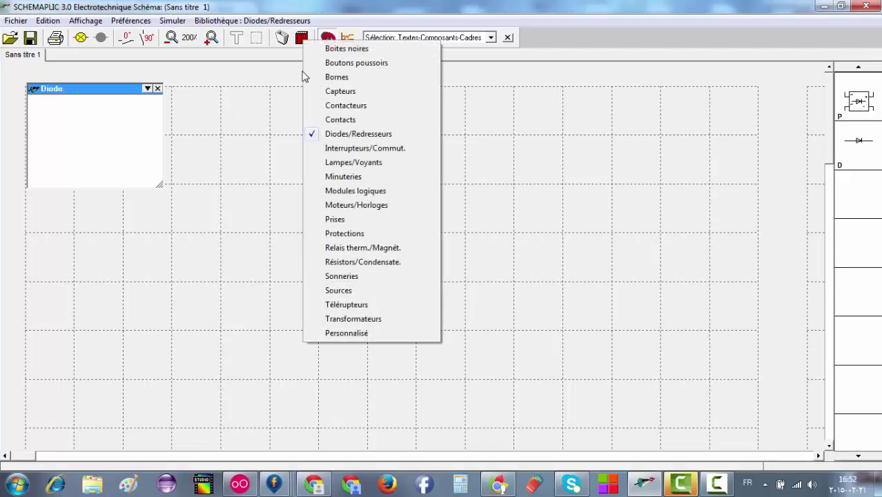
left_click(345, 151)
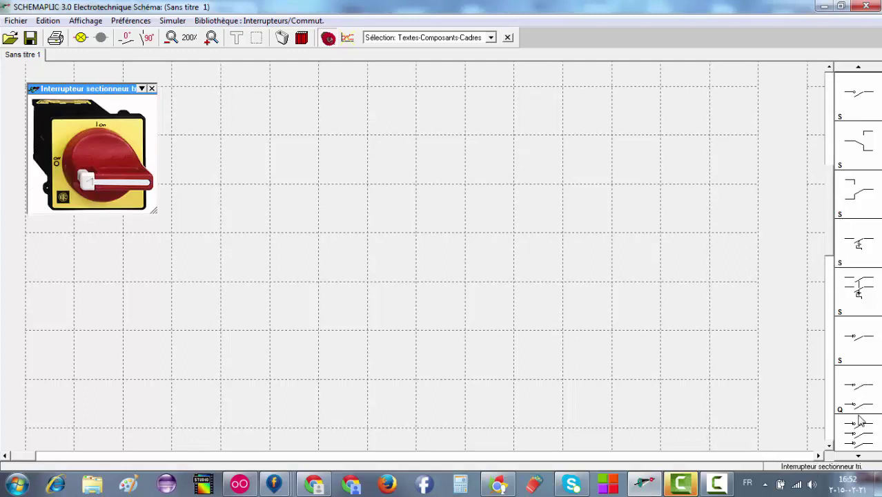
left_click(301, 38)
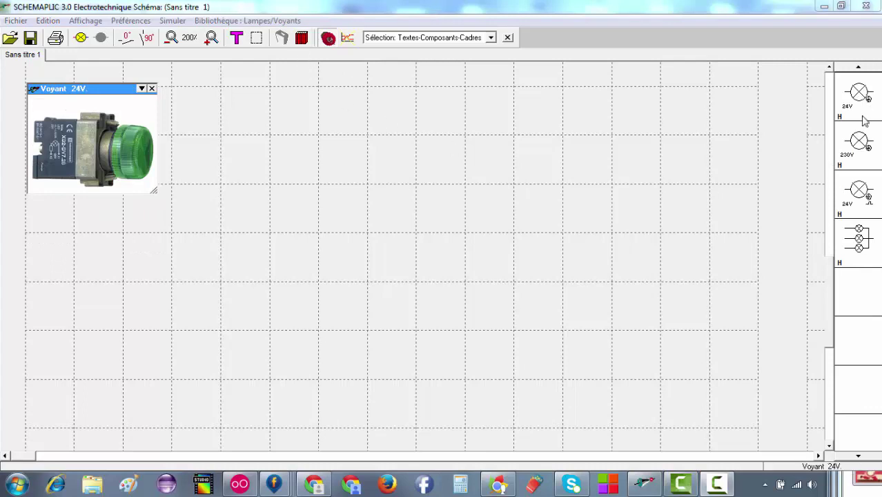
left_click(861, 150)
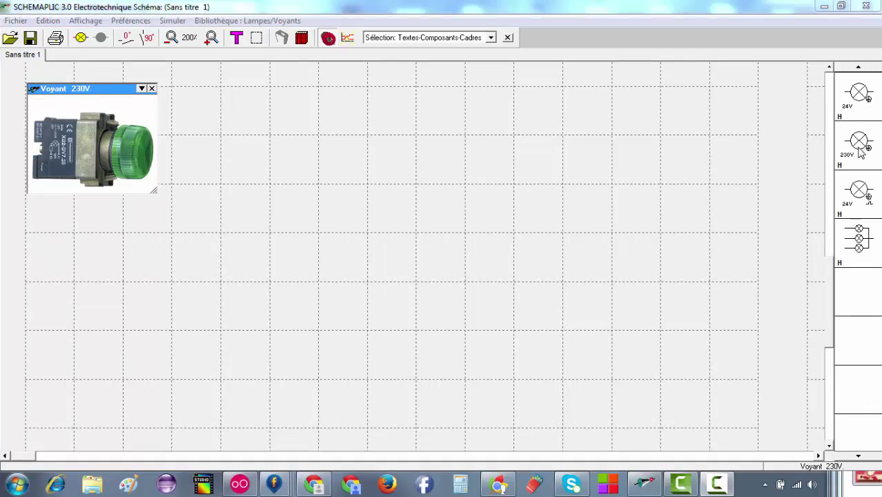
left_click_drag(861, 136, 861, 98)
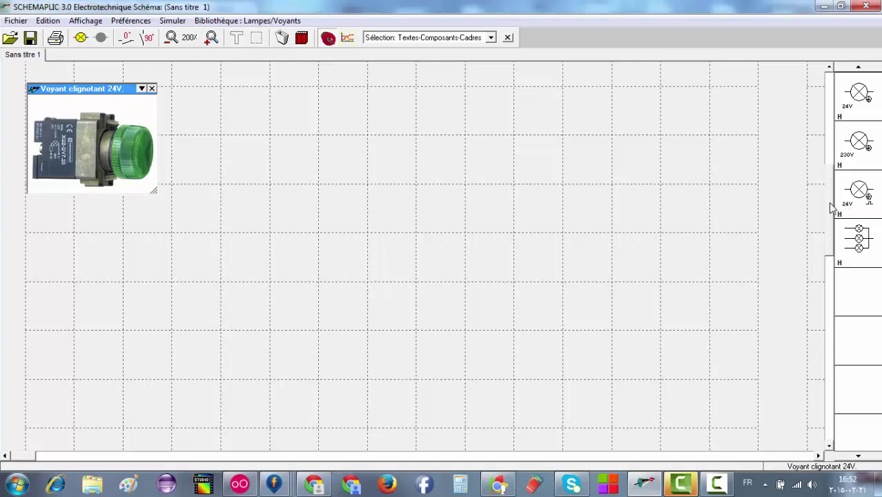
Step: Browse the Minuteries and Modules logiques libraries, previewing the 230 V timer coil and the logic modules
left_click(301, 38)
left_click(348, 170)
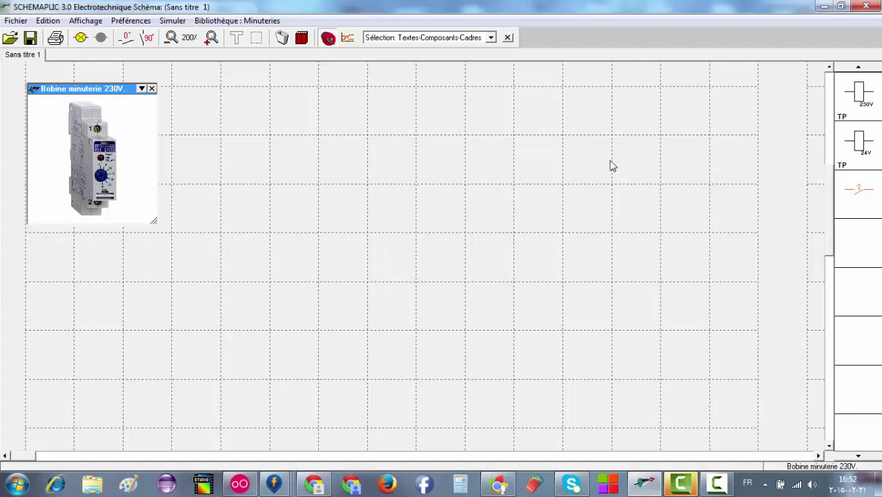
left_click_drag(155, 223, 211, 238)
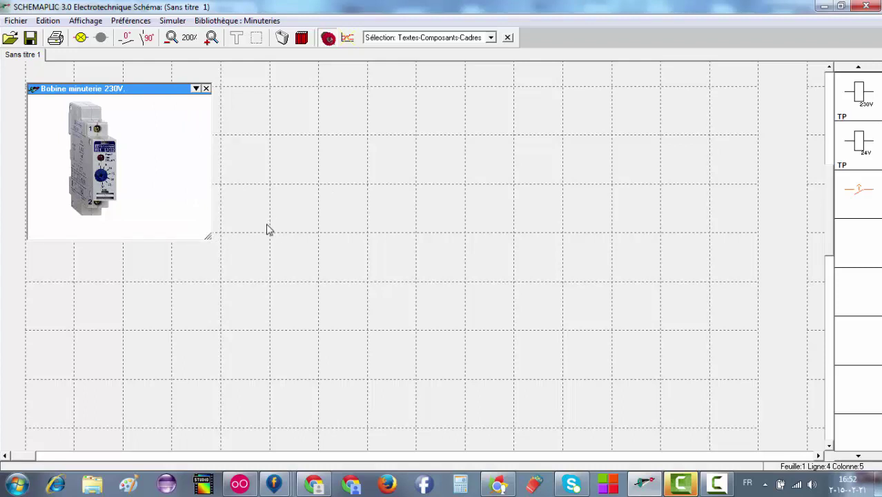
left_click(301, 37)
left_click(342, 182)
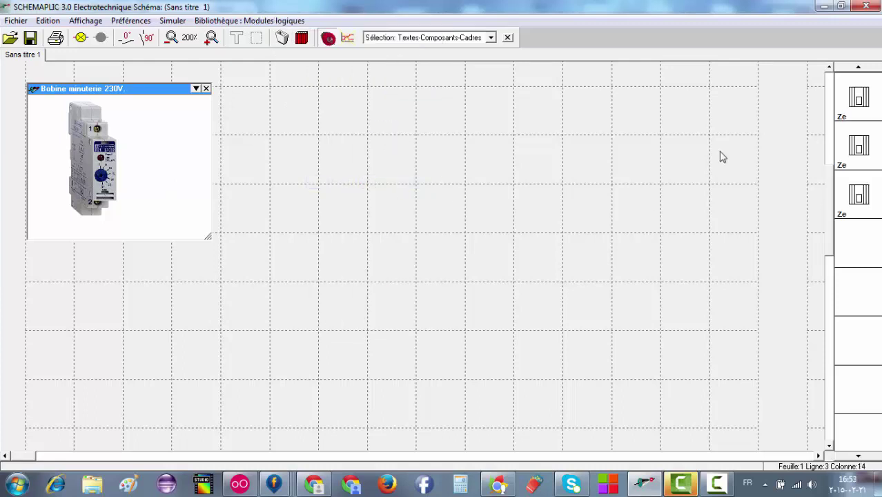
mouse_move(855, 98)
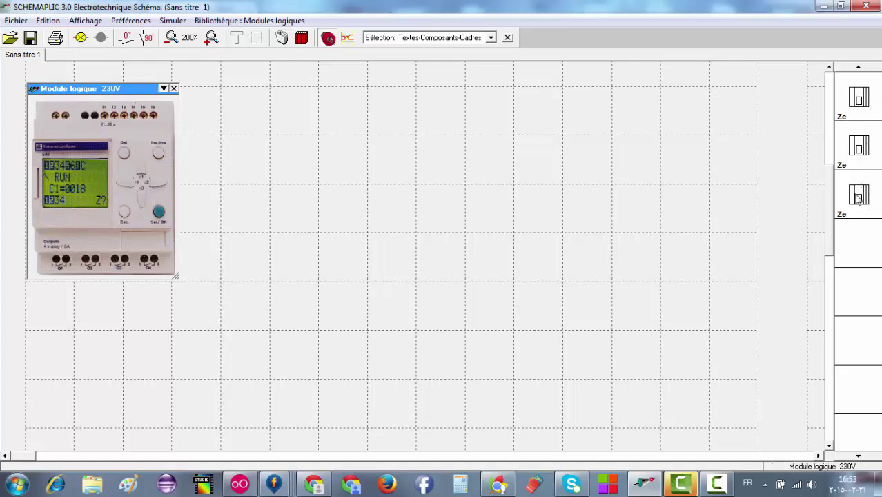
Step: Load the Moteurs/Horloges library and preview the three-phase and two-speed motors in an enlarged preview window
left_click(301, 40)
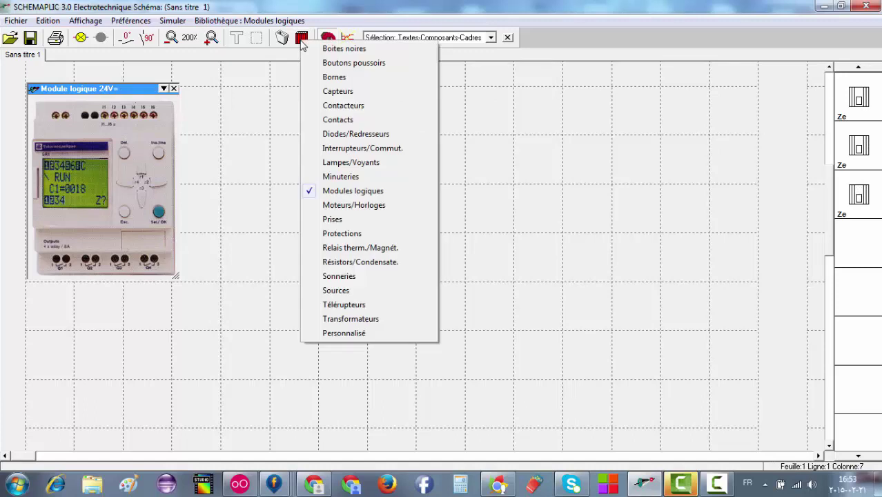
left_click(341, 208)
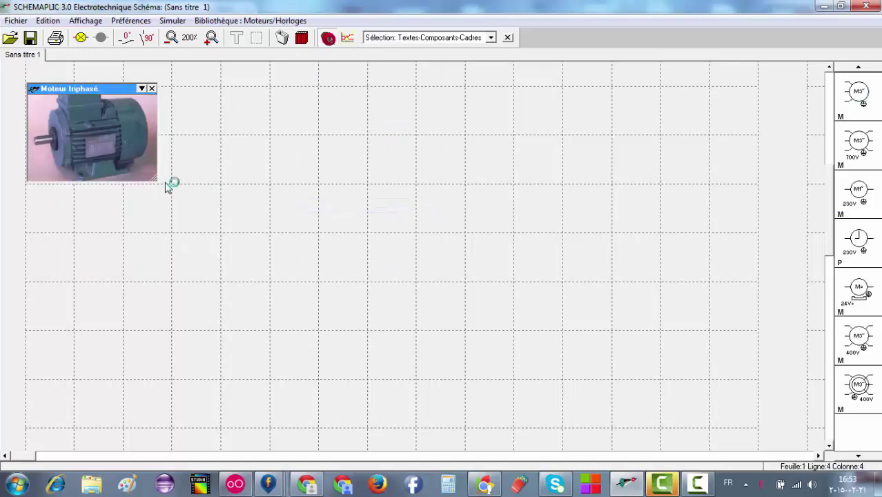
left_click_drag(156, 180, 217, 232)
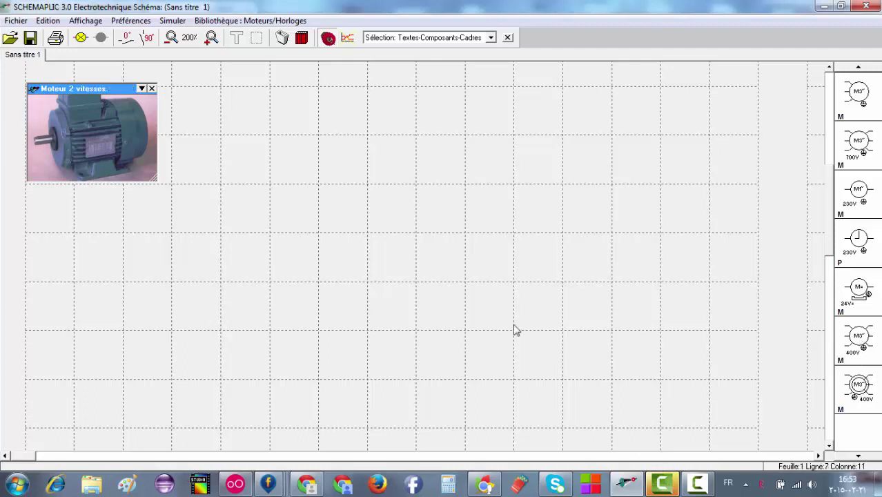
left_click_drag(156, 178, 278, 249)
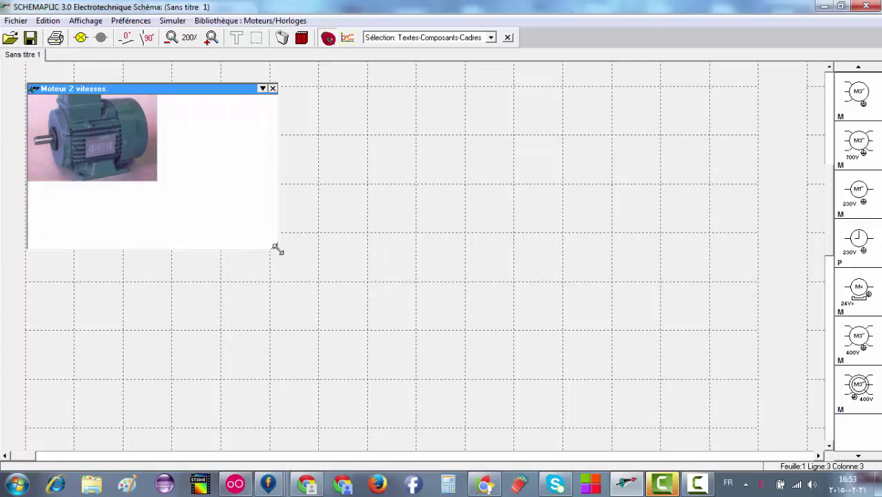
Step: Load the Prises library, preview the 2P+T and three-phase sockets, and read the description of the three-phase plus neutral socket
left_click(301, 38)
left_click(330, 218)
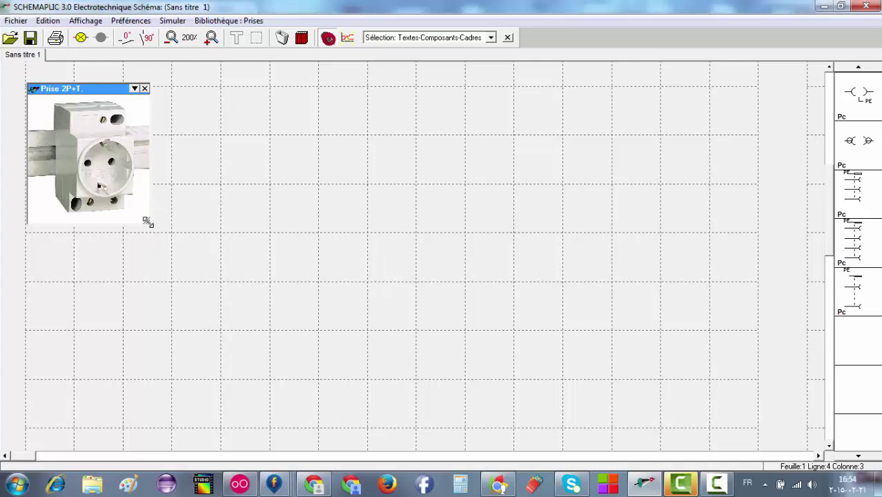
left_click_drag(147, 221, 172, 238)
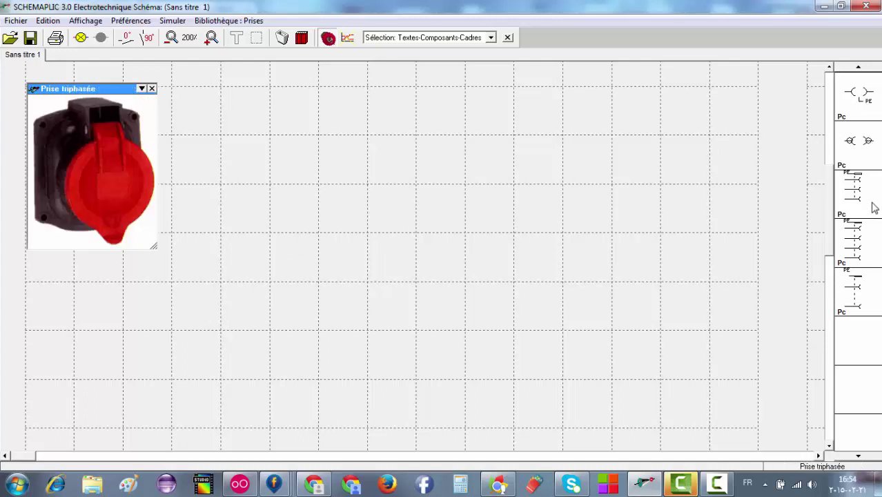
left_click_drag(154, 246, 206, 278)
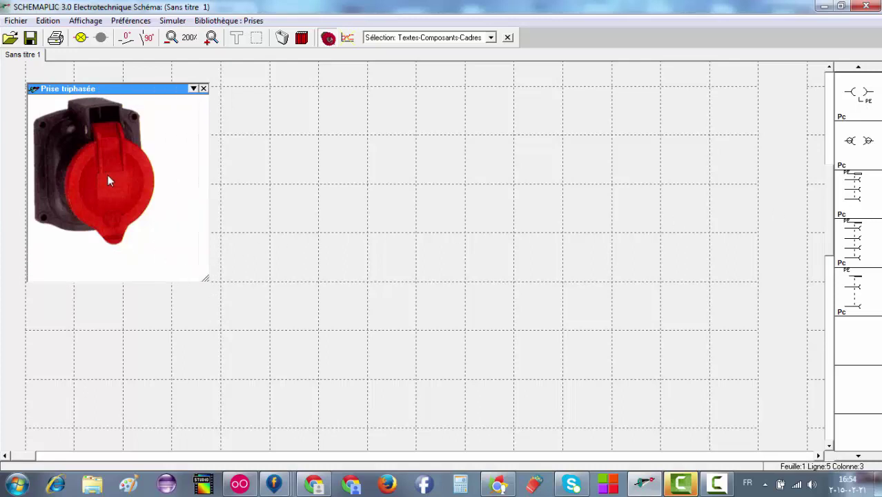
right_click(852, 257)
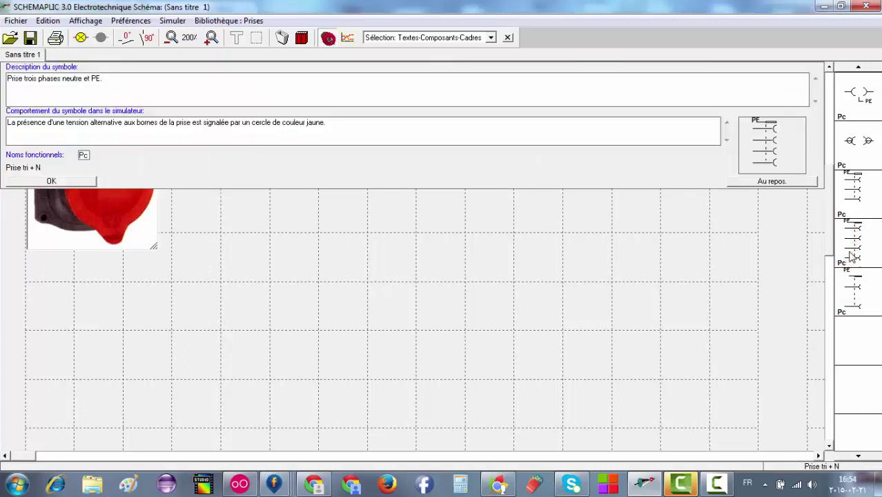
left_click(88, 183)
Step: Load the Protections library and preview the four-pole and three-pole circuit breakers, enlarging the preview window
left_click(301, 37)
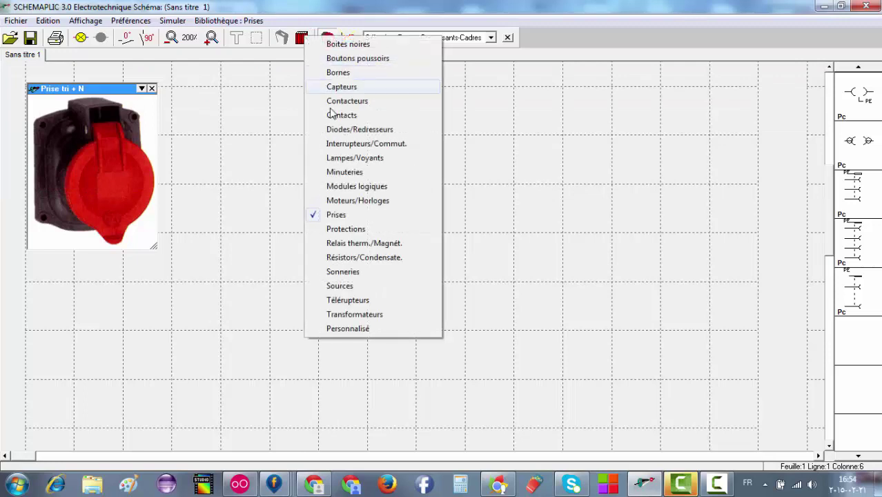
left_click(339, 229)
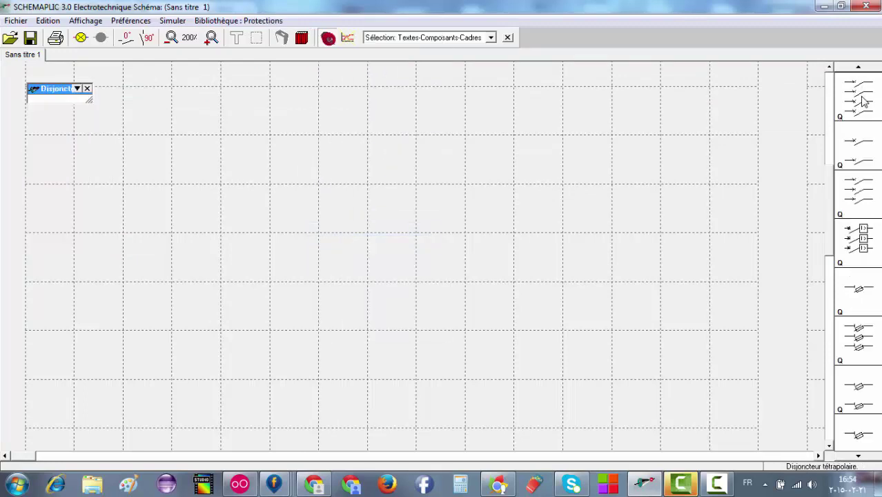
left_click_drag(88, 100, 220, 214)
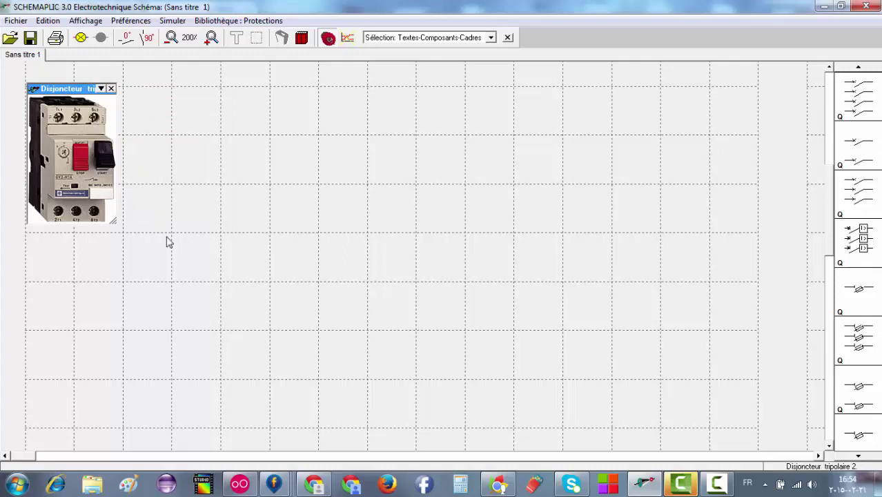
left_click_drag(116, 222, 211, 256)
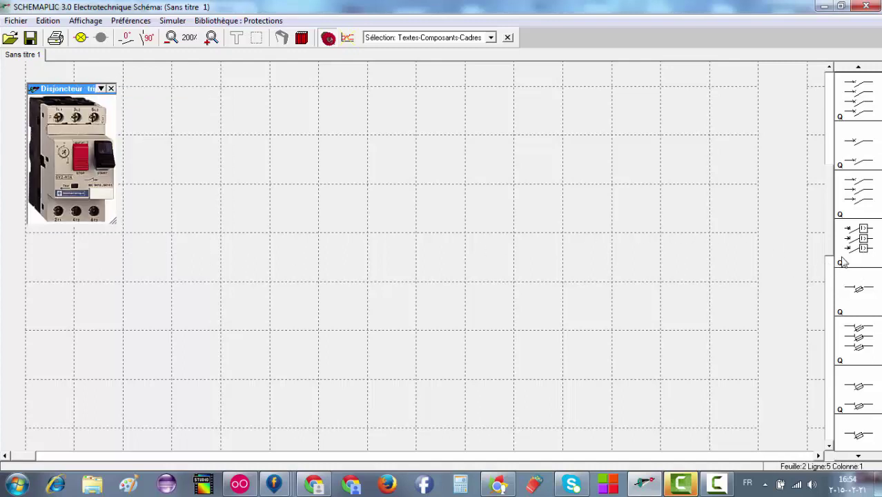
left_click_drag(114, 222, 195, 248)
left_click_drag(115, 223, 173, 258)
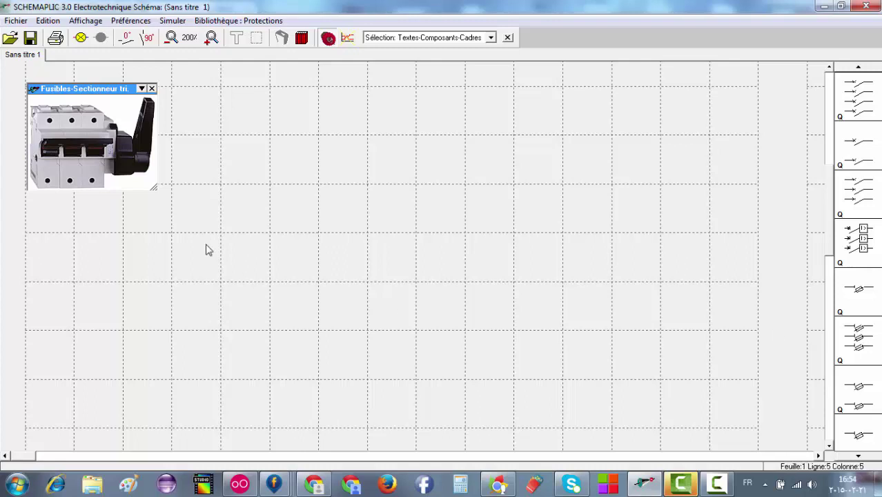
Step: Preview the fuse symbols of the Protections library, including the three-pole fuse isolator
left_click_drag(154, 187, 238, 273)
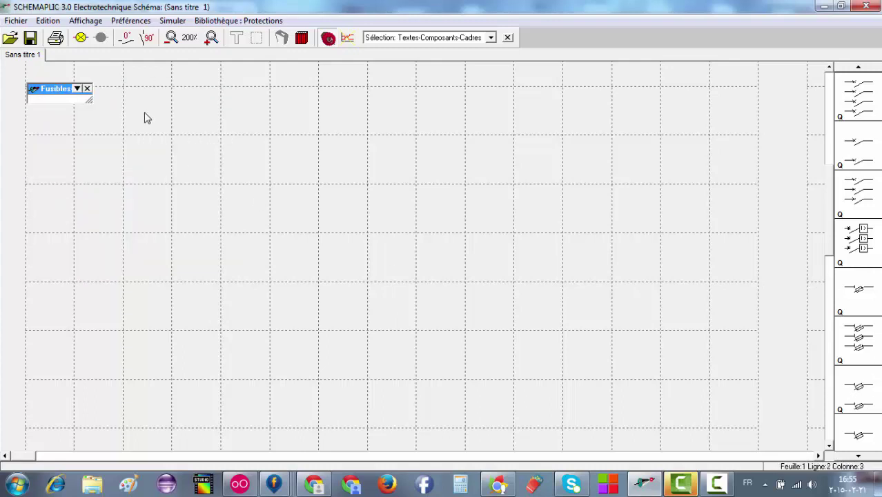
left_click_drag(88, 100, 194, 201)
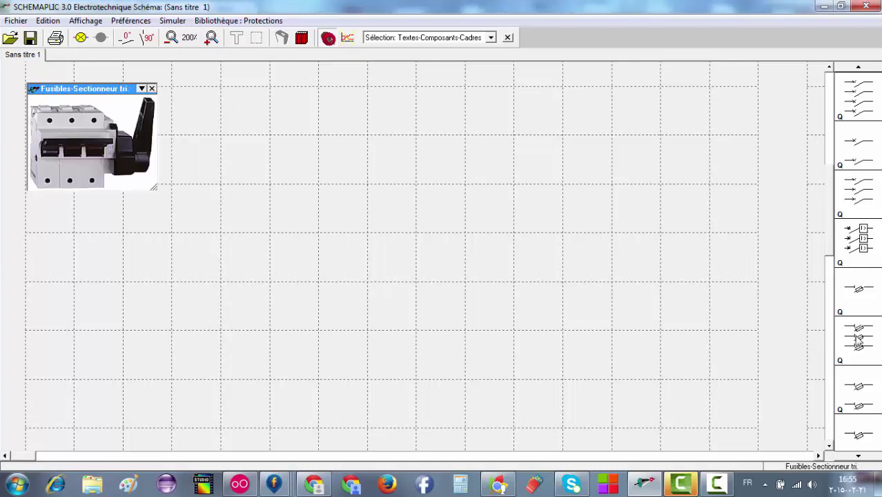
left_click_drag(857, 433, 821, 248)
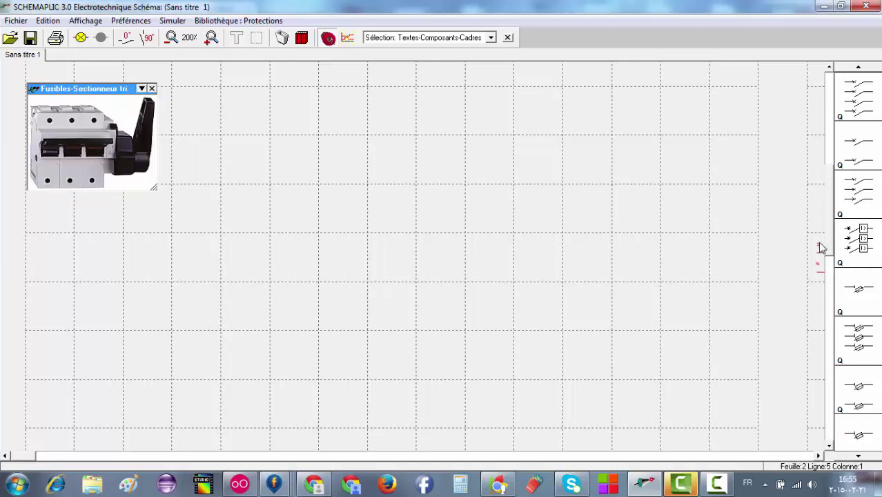
left_click_drag(858, 406, 284, 76)
Step: Load the Relais therm./Magnét. library and preview the thermal relay symbols and the magnetic relay
left_click(302, 37)
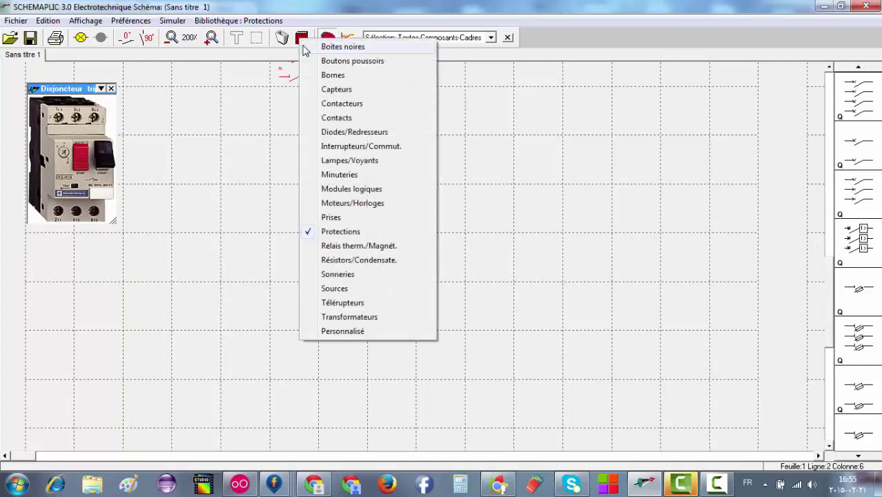
left_click(339, 245)
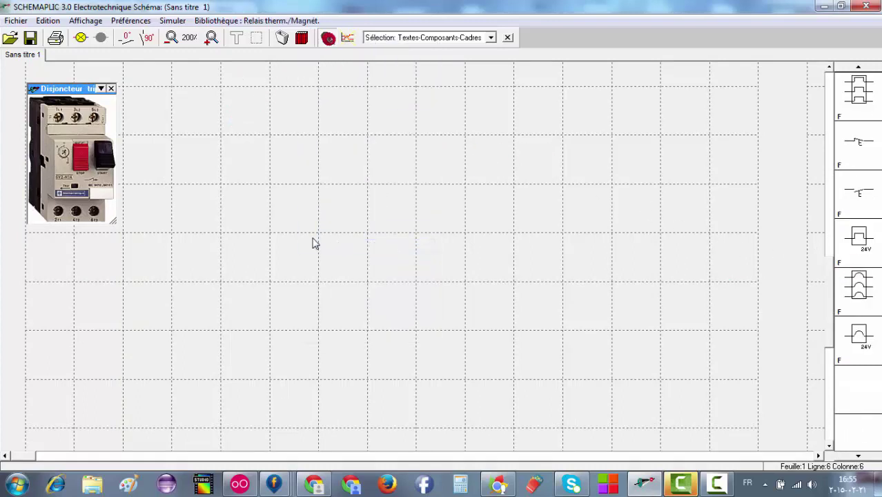
mouse_move(860, 87)
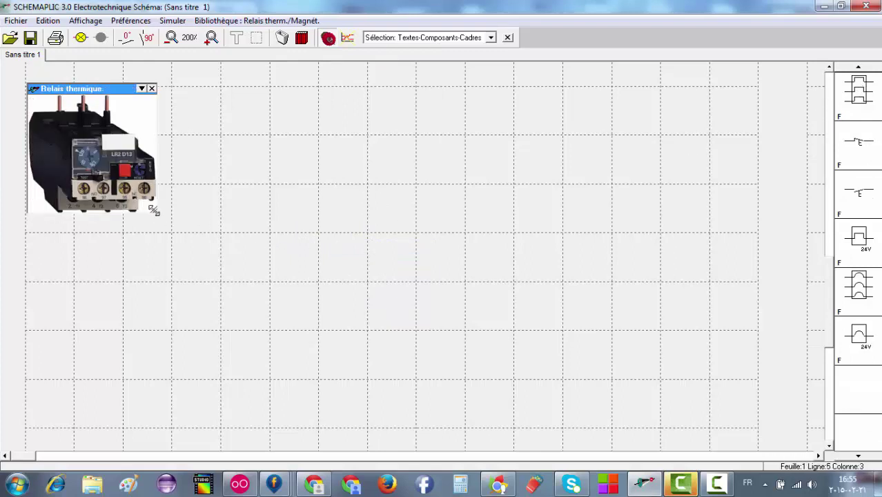
left_click_drag(153, 209, 283, 270)
mouse_move(862, 147)
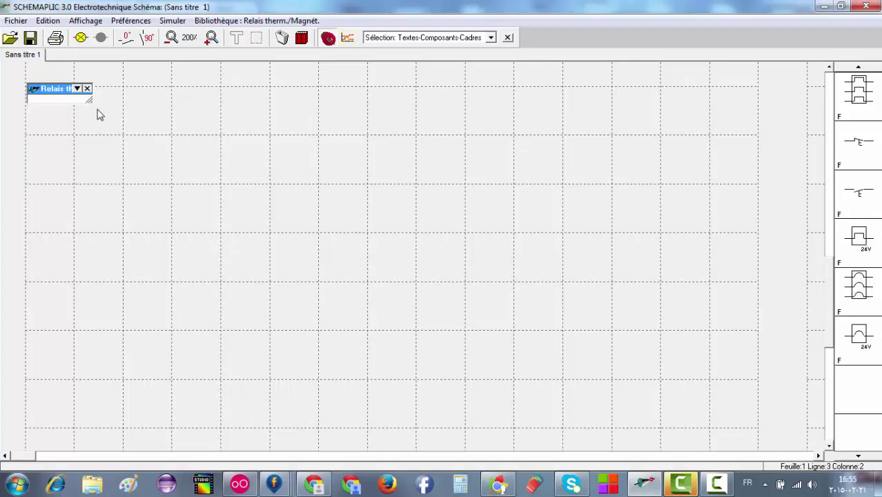
left_click_drag(90, 101, 245, 180)
left_click_drag(90, 101, 228, 151)
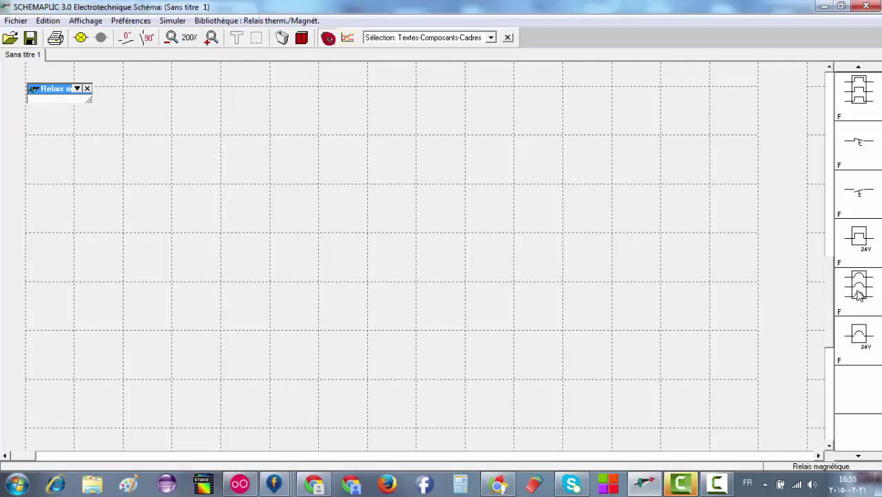
Step: Browse the Résistors/Condensate. and Sonneries libraries, previewing the 3x230V resistors, the capacitors and the 24 V buzzer and bell
left_click(303, 38)
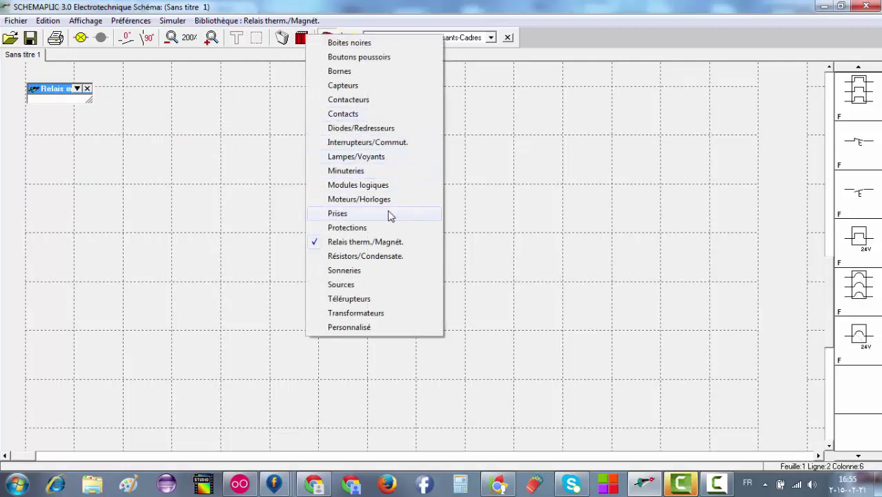
left_click(365, 257)
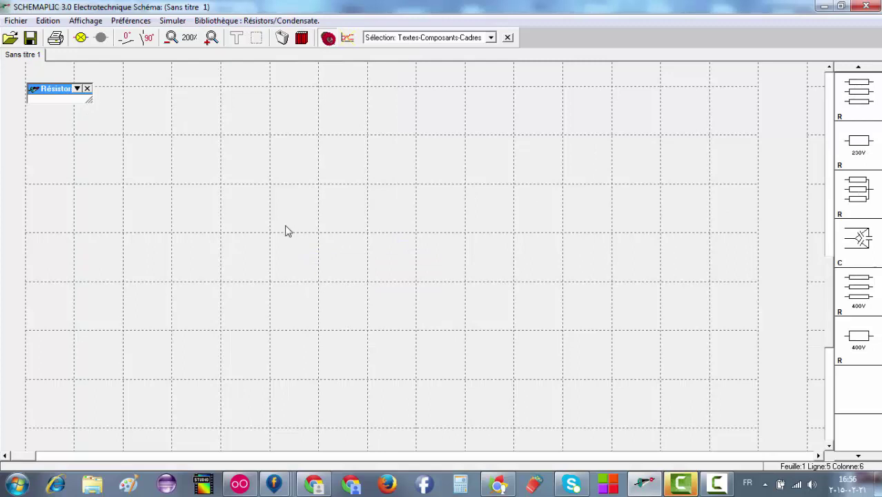
left_click_drag(88, 101, 278, 167)
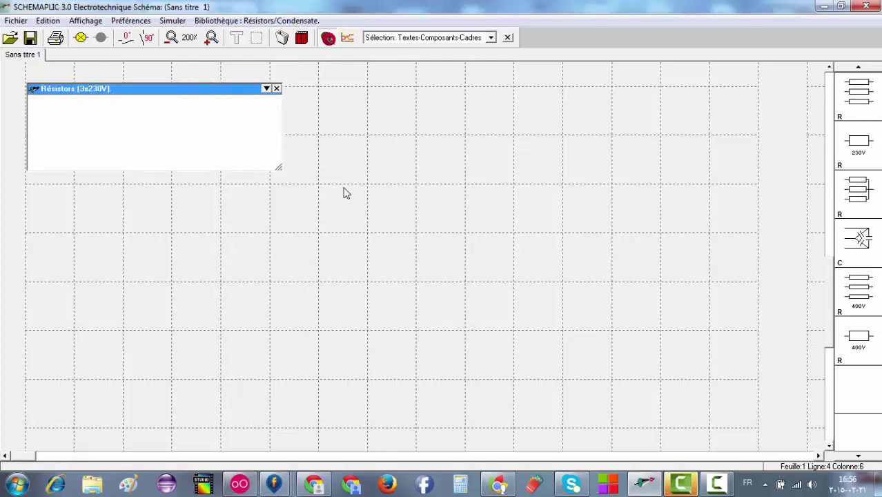
left_click(860, 238)
left_click(301, 38)
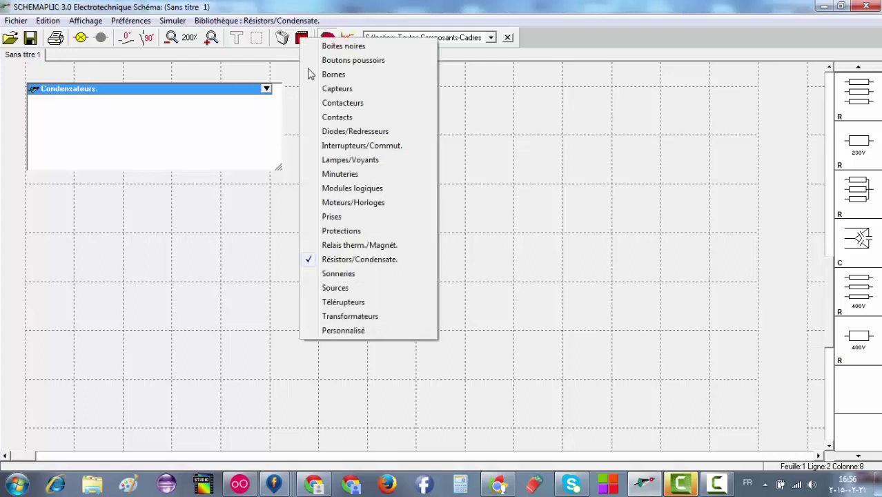
left_click(339, 273)
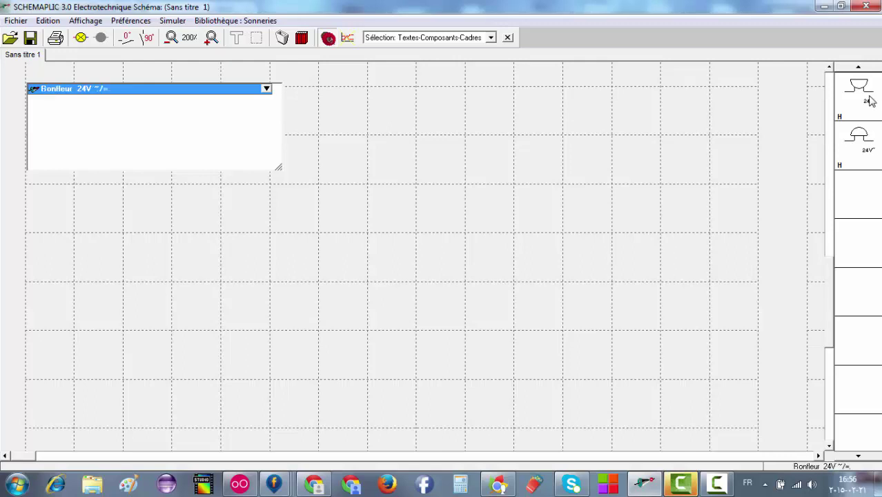
Step: Browse the Sources and Télérupteurs libraries, previewing the synchronous generator and the 24 V impulse relay coil
left_click(304, 41)
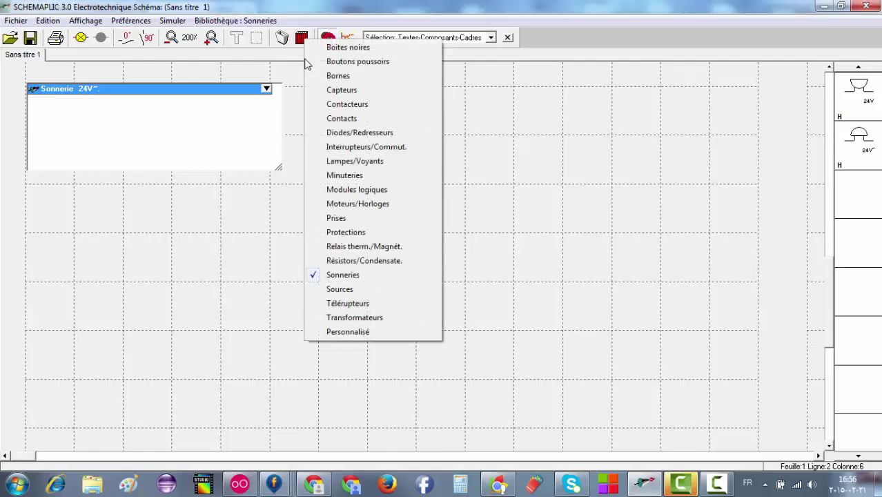
left_click(335, 288)
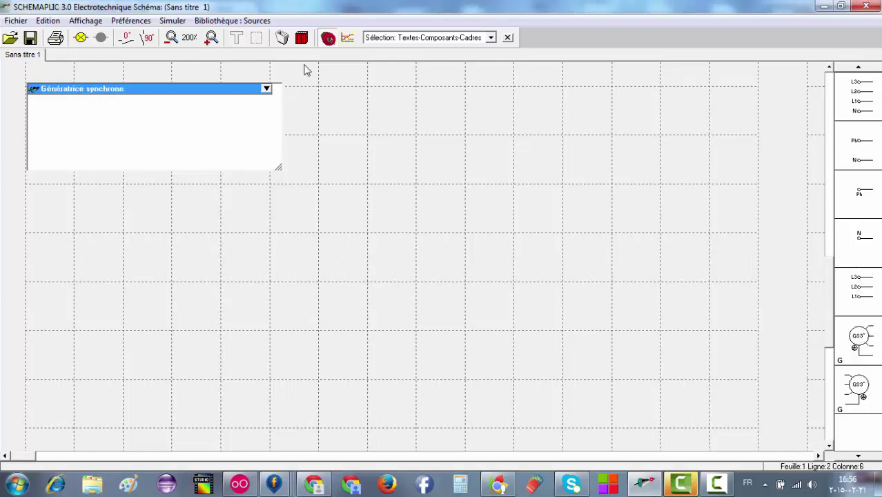
left_click(299, 39)
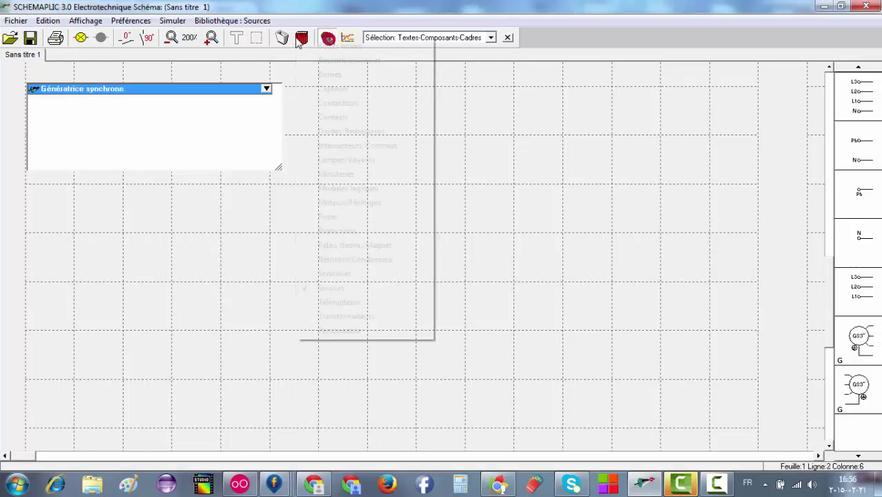
left_click(339, 304)
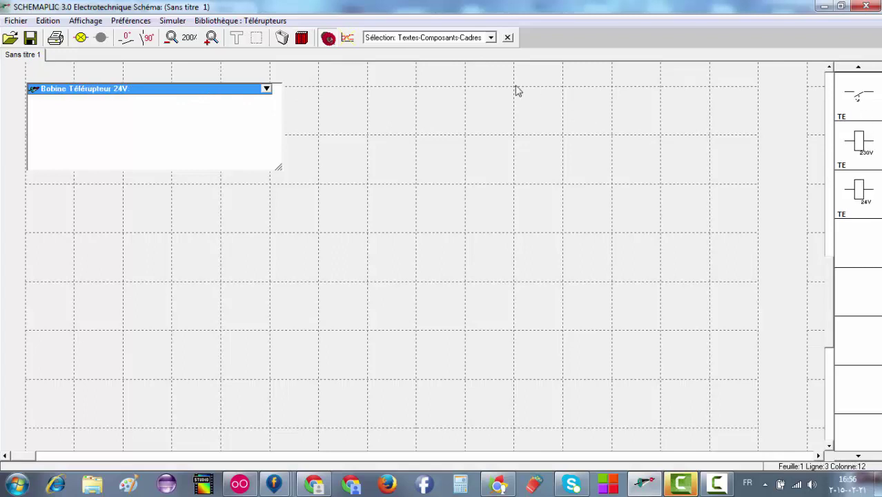
Step: Browse the Transformateurs and Personnalisé libraries, previewing the 230/24V and 230/230 transformers
left_click(303, 40)
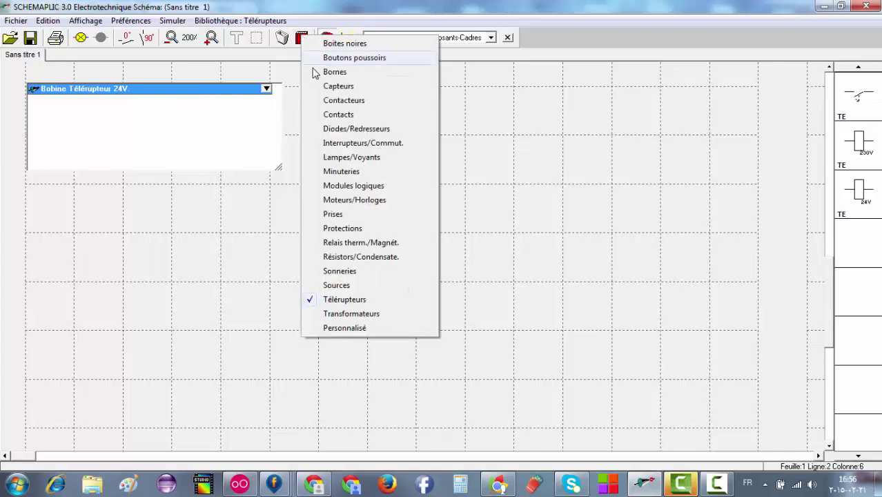
left_click(347, 312)
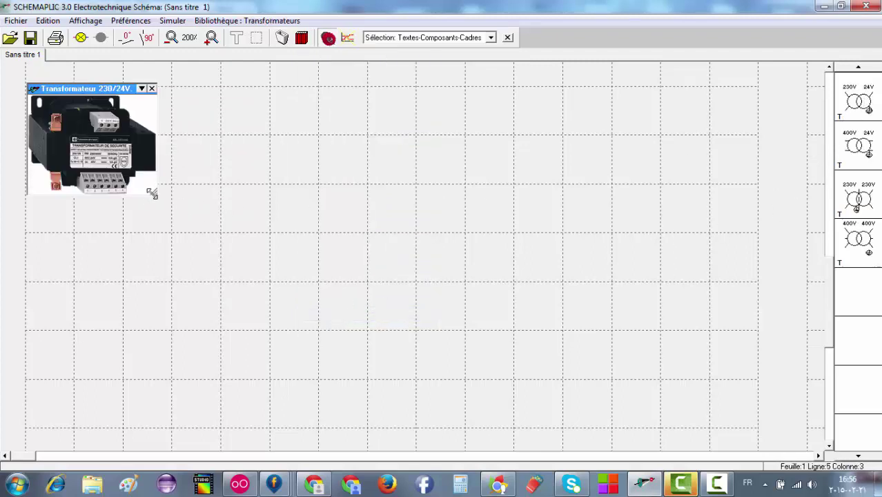
left_click_drag(153, 192, 207, 229)
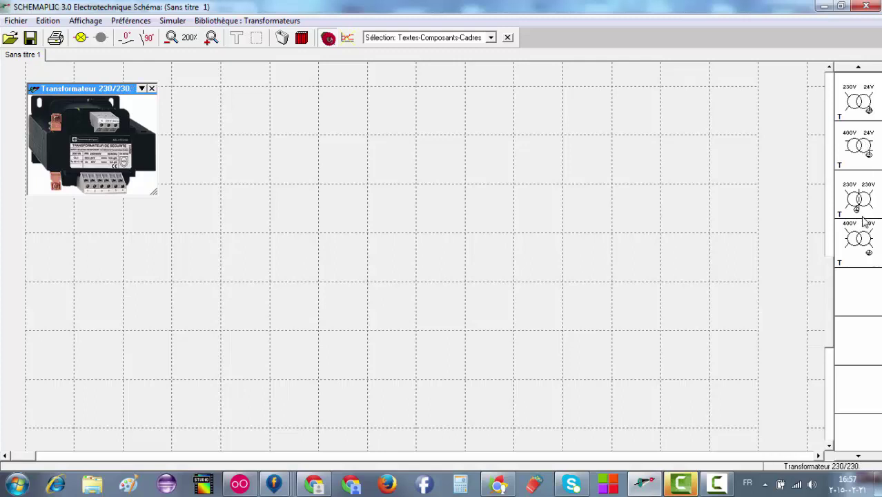
left_click(302, 38)
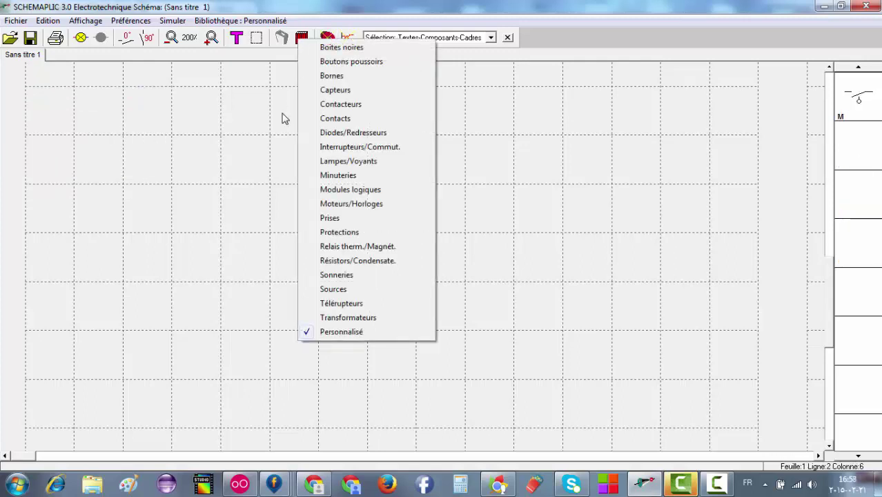
left_click(278, 157)
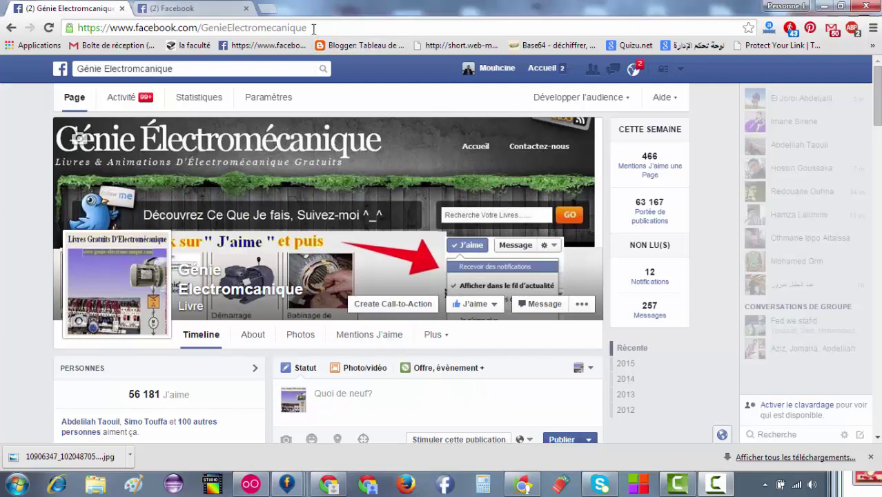
Step: On the Génie Electromcanique Facebook page in the browser, highlight GenieElectromecanique in the address and place the cursor in the status field
left_click_drag(306, 27, 200, 29)
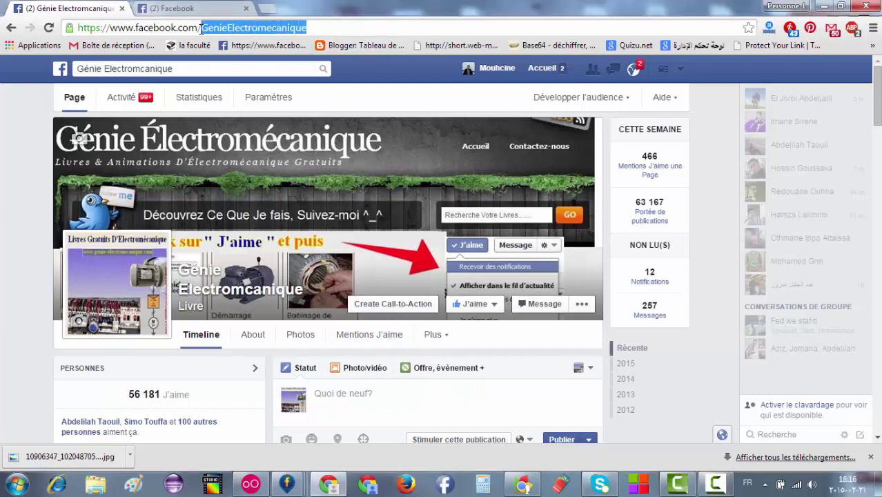
left_click(357, 405)
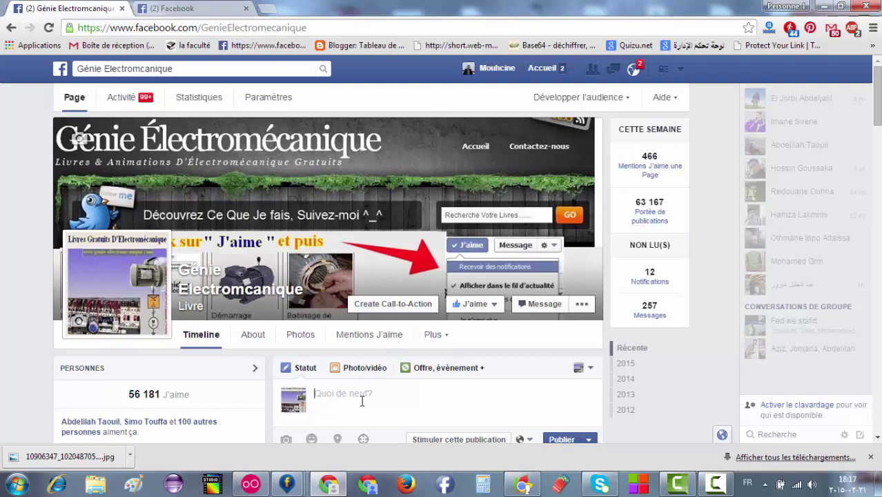